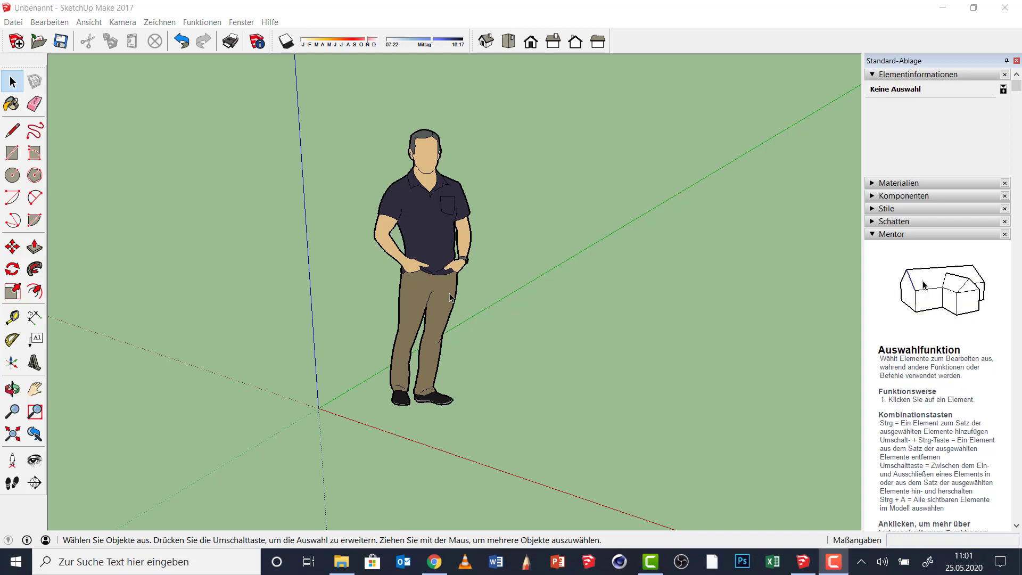
- Delete the default Chris person figure from the new model
left_click(408, 228)
key("Delete")
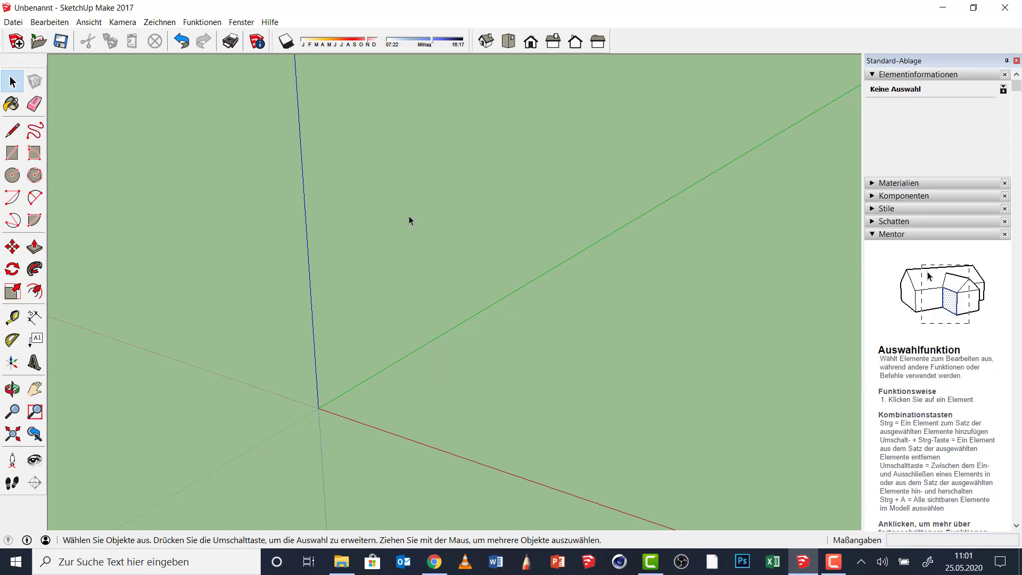
- Start a Datei > Importieren and filter the file list to 'Alle unterstützten Bildtypen'
left_click(16, 23)
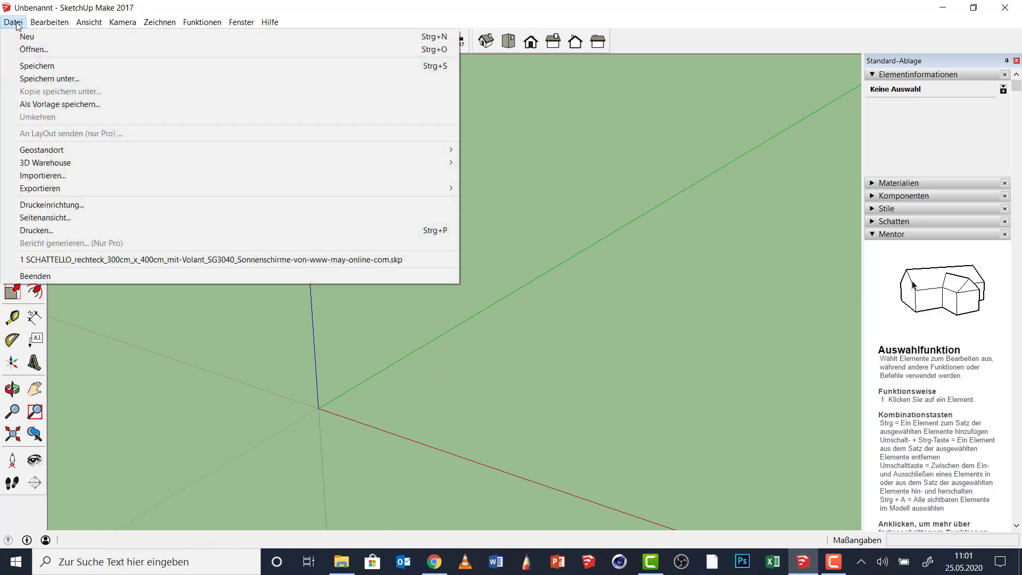
left_click(43, 176)
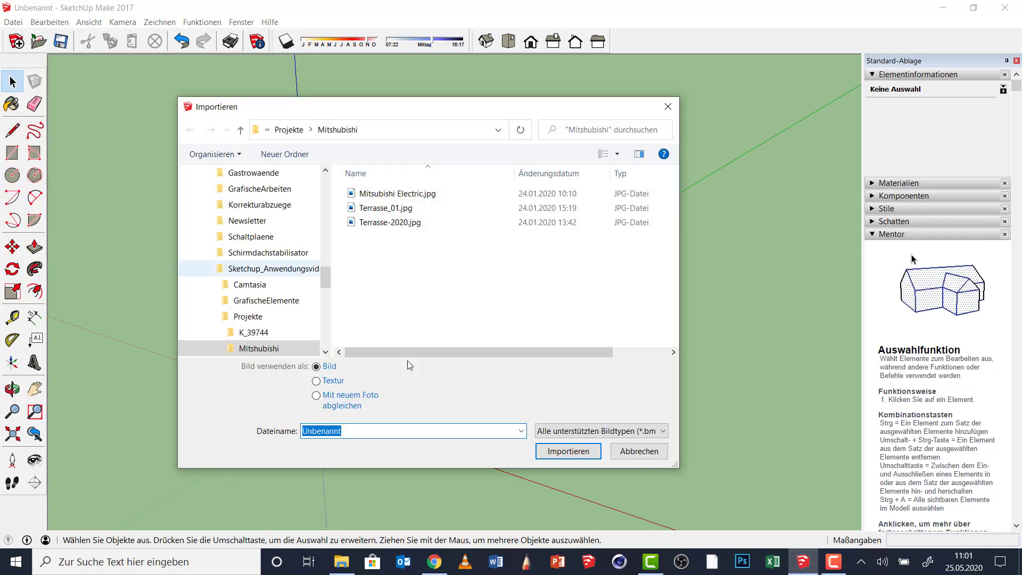
left_click(584, 431)
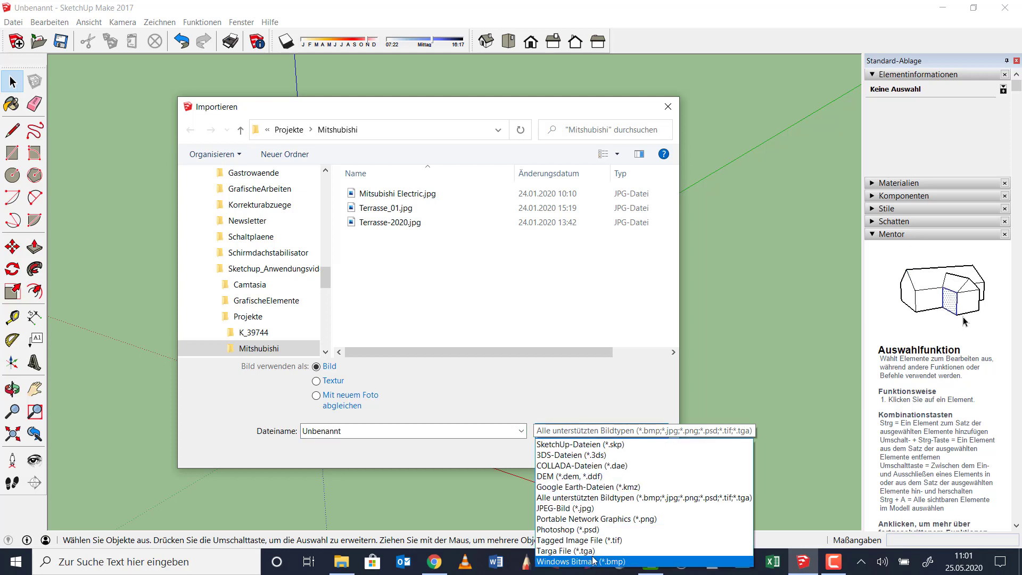
left_click(585, 443)
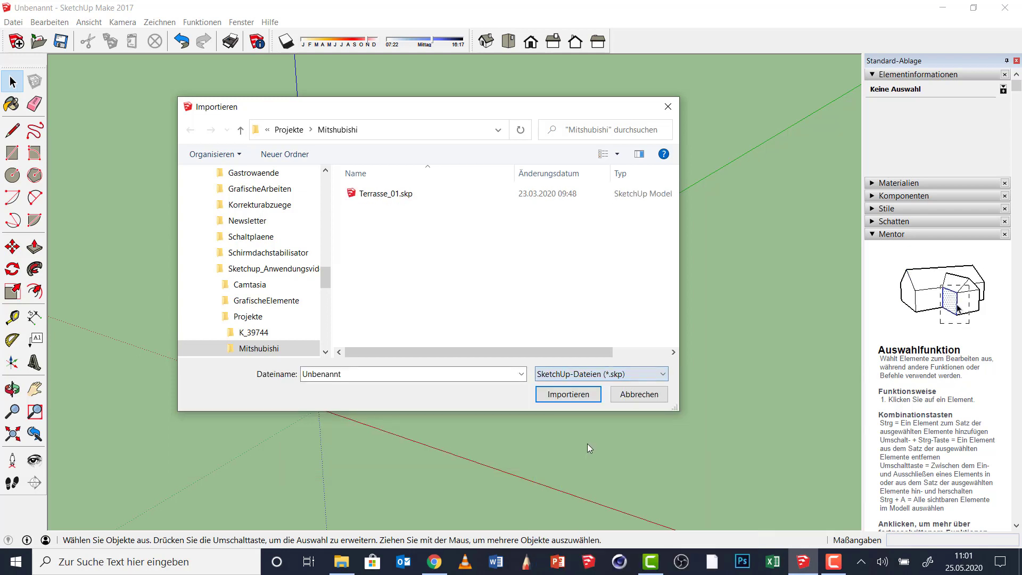
left_click(565, 374)
left_click(567, 397)
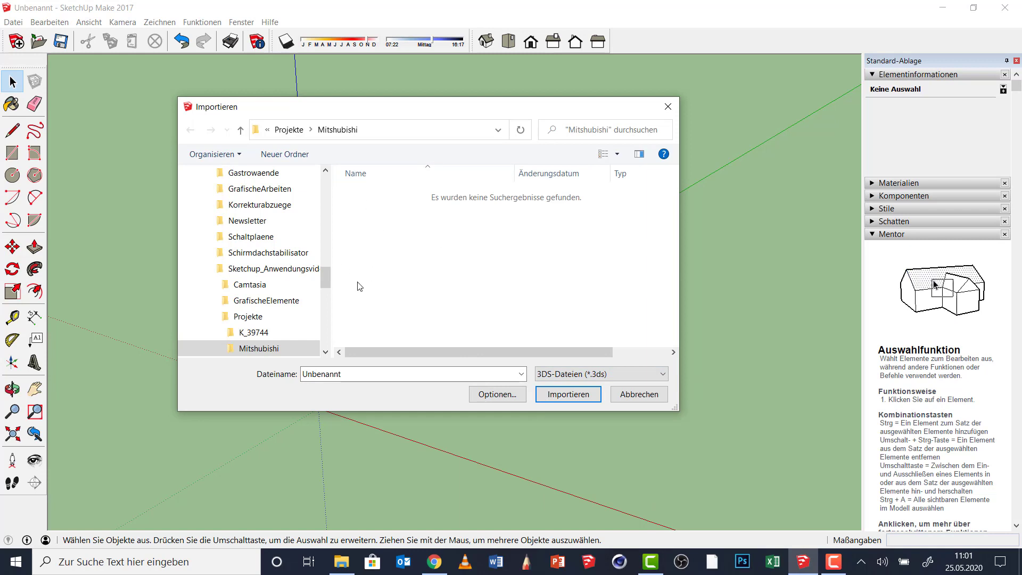
left_click(576, 378)
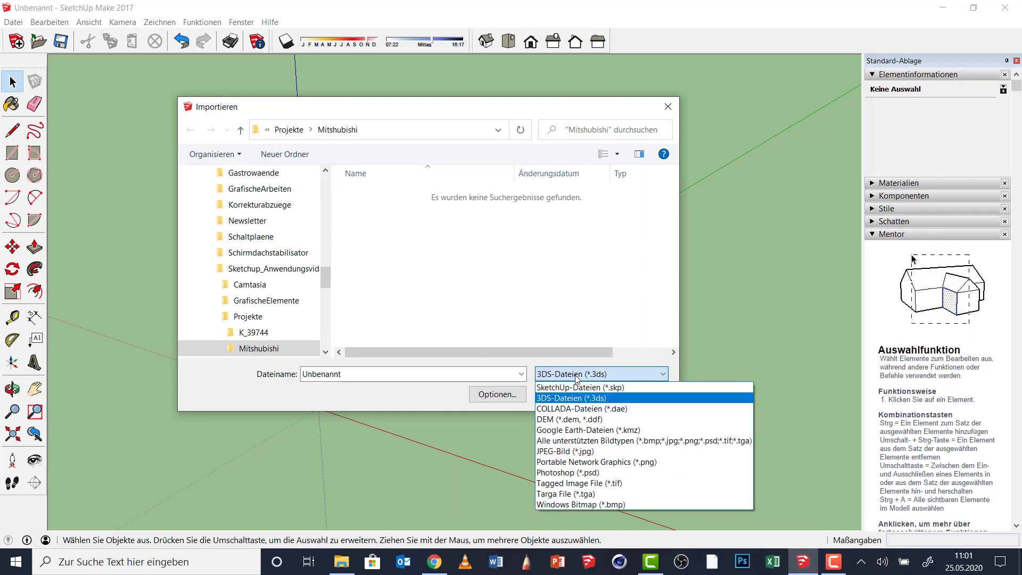
left_click(559, 441)
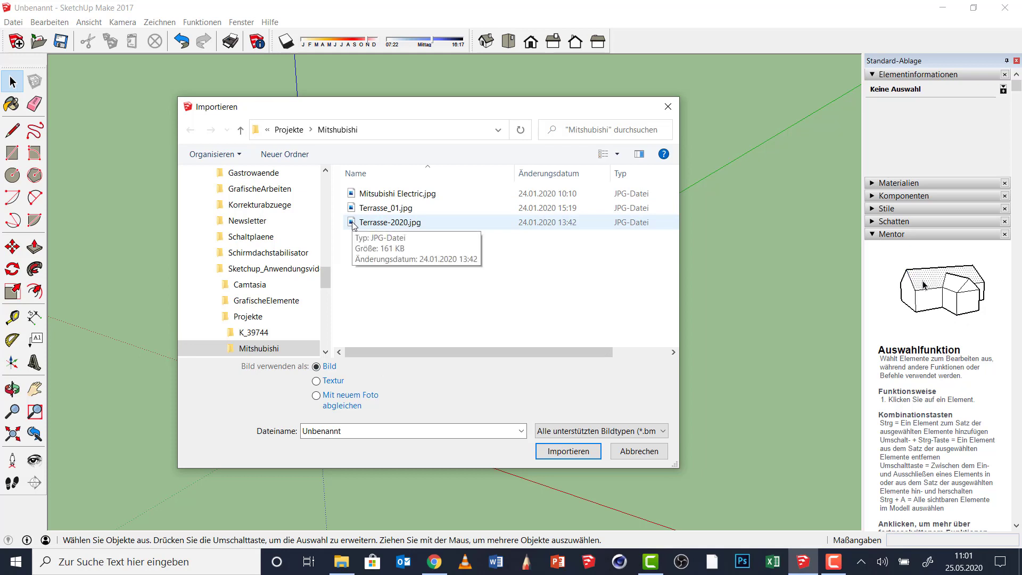
- Select Terrasse-2020.jpg in the Mitsubishi folder and import it
left_click(358, 222)
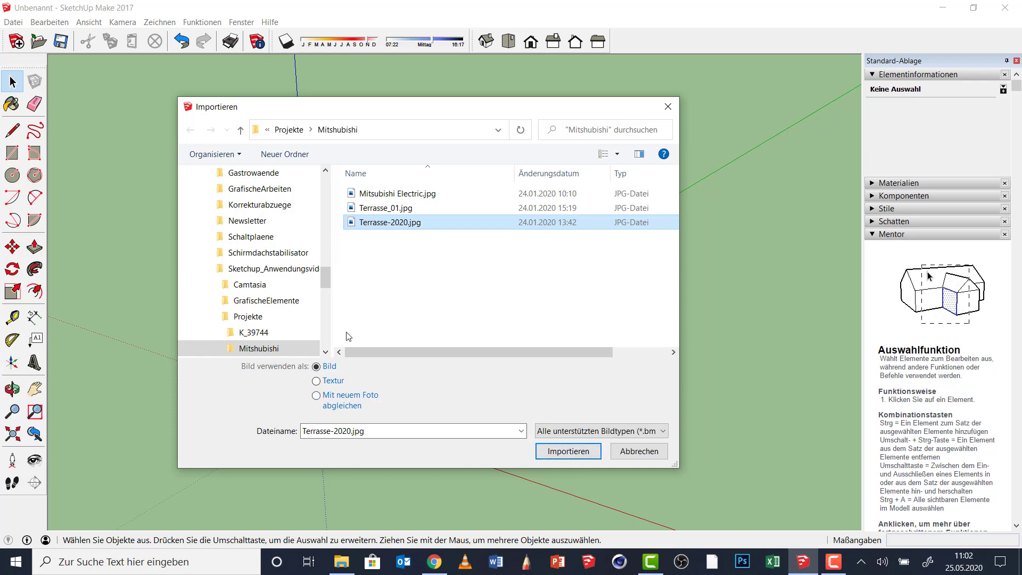
left_click(596, 454)
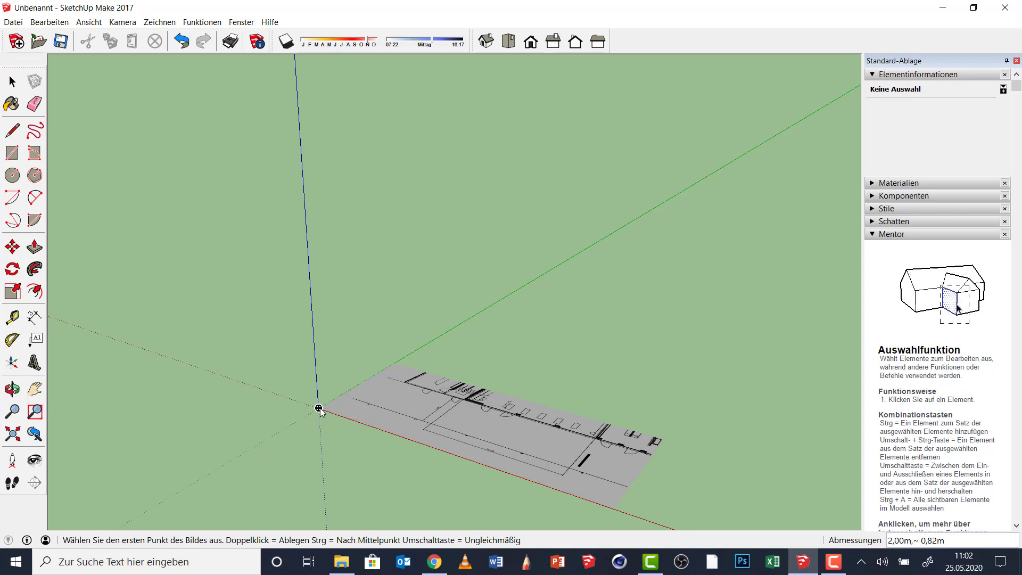
- Place the image from the origin, setting its size with a second point along the red axis
left_click(319, 408)
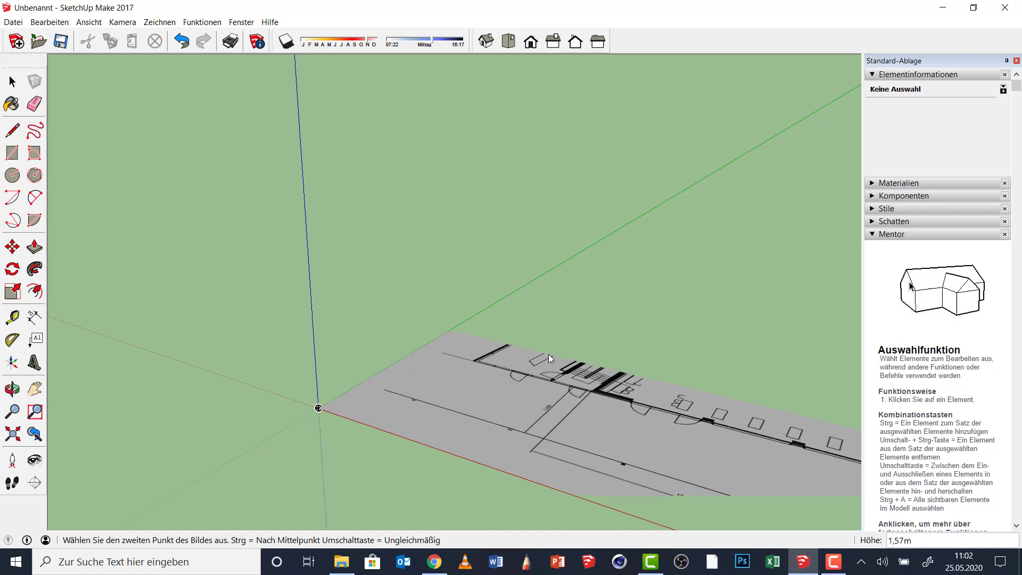
left_click(548, 353)
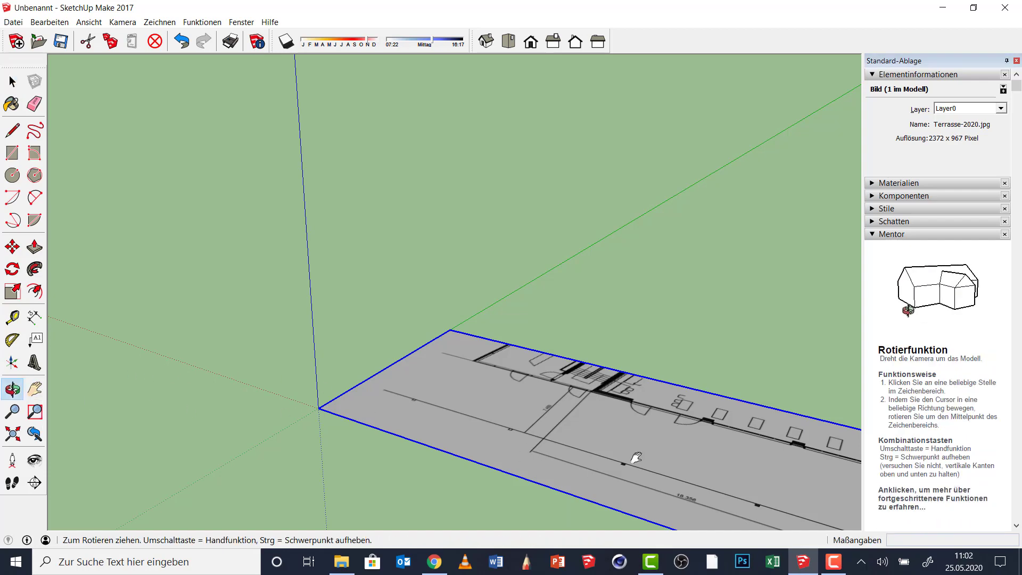
- Orbit and zoom to view the floor plan from almost directly above, text readable
mouse_move(637, 462)
middle_mouse_down()
mouse_move(467, 272)
mouse_move(465, 463)
mouse_move(421, 481)
middle_mouse_up()
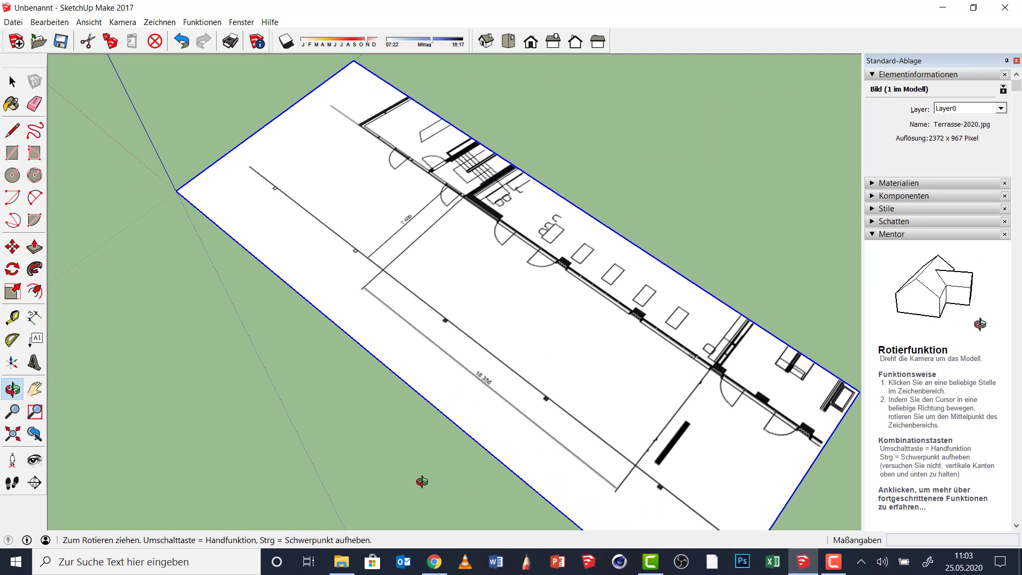
middle_click_drag(398, 217, 411, 246)
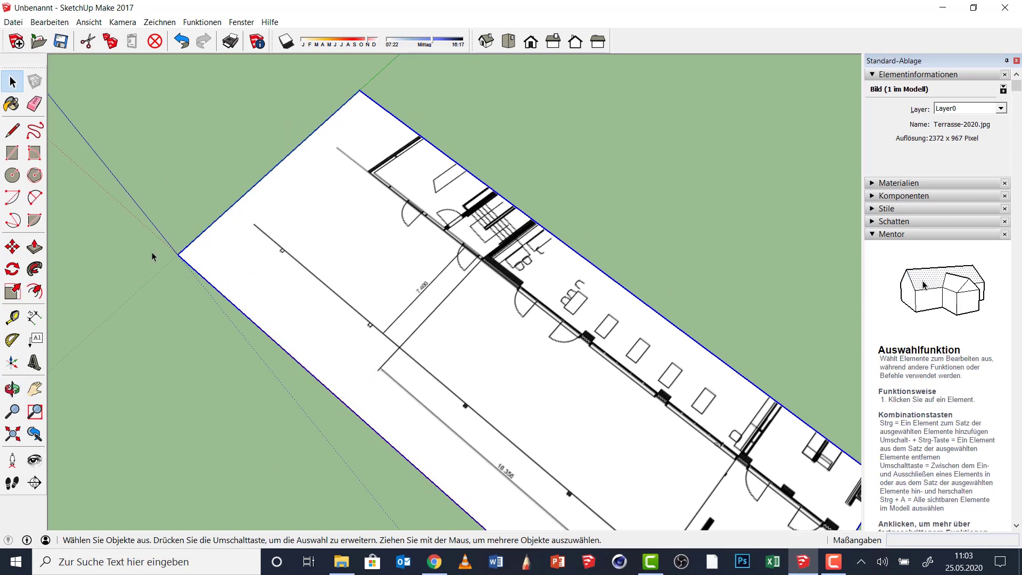
scroll(324, 275, "down", 1)
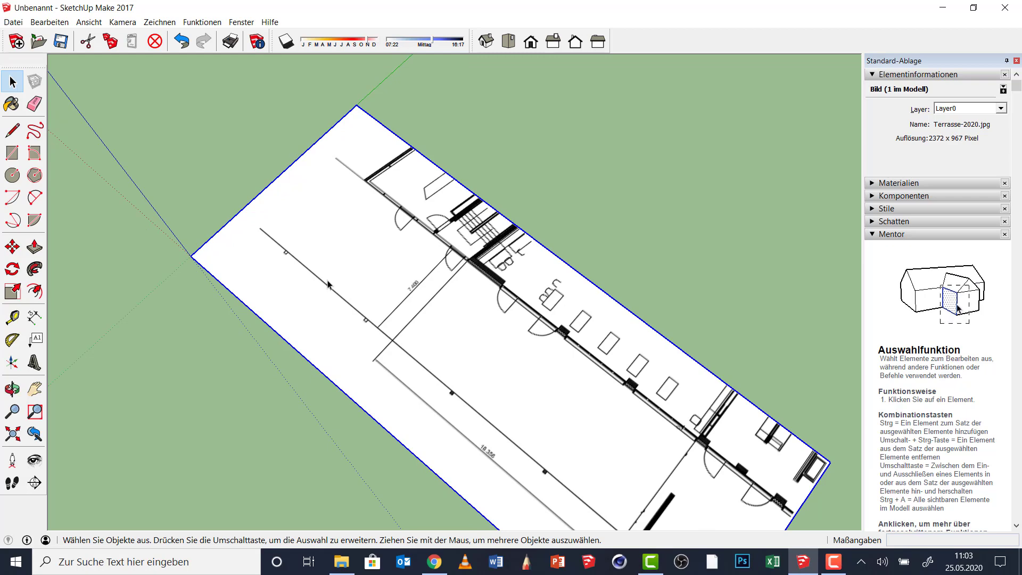
middle_click_drag(327, 284, 407, 384)
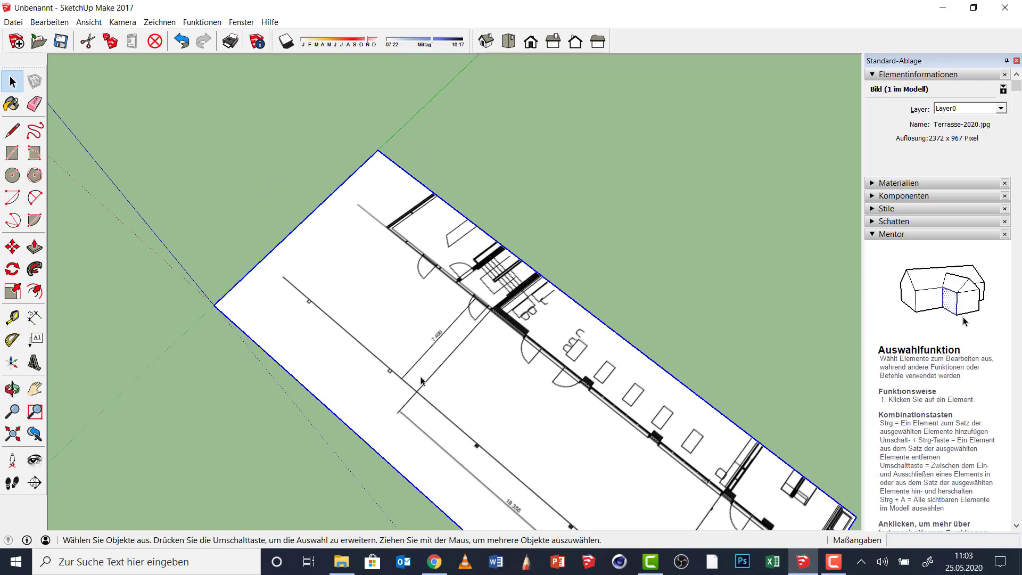
scroll(424, 378, "up", 2)
scroll(522, 272, "down", 1)
scroll(522, 272, "down", 1)
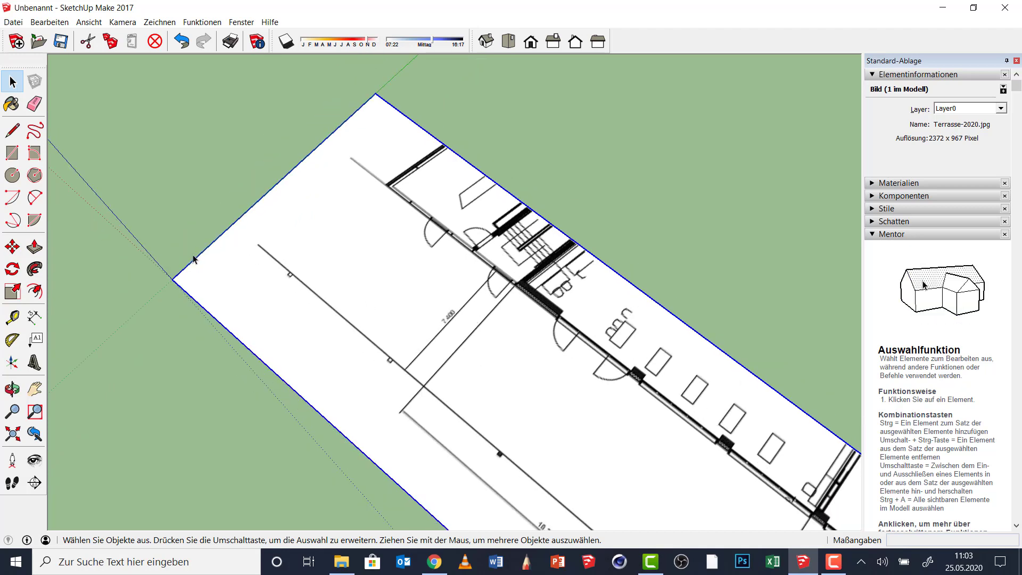
- Dimension the image's short upper-left edge, placing the 1,57m dimension outside it
left_click(34, 316)
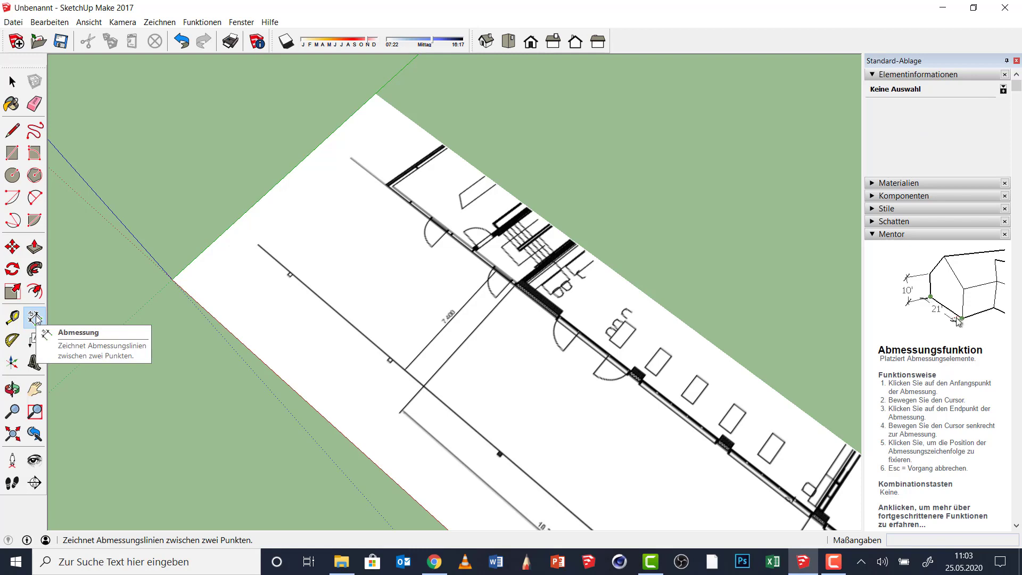
left_click(35, 317)
left_click(172, 279)
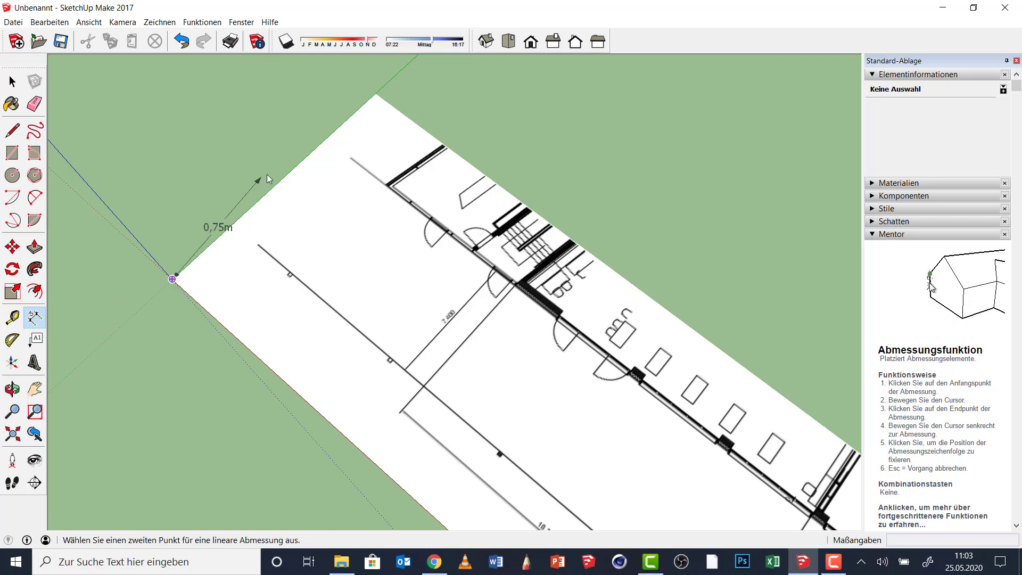
left_click(375, 94)
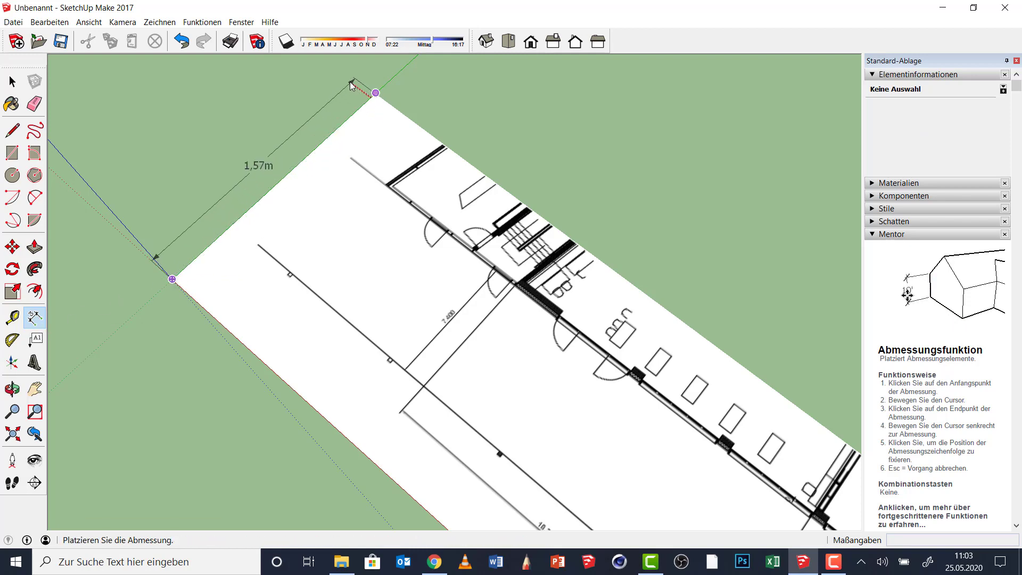
left_click(247, 160)
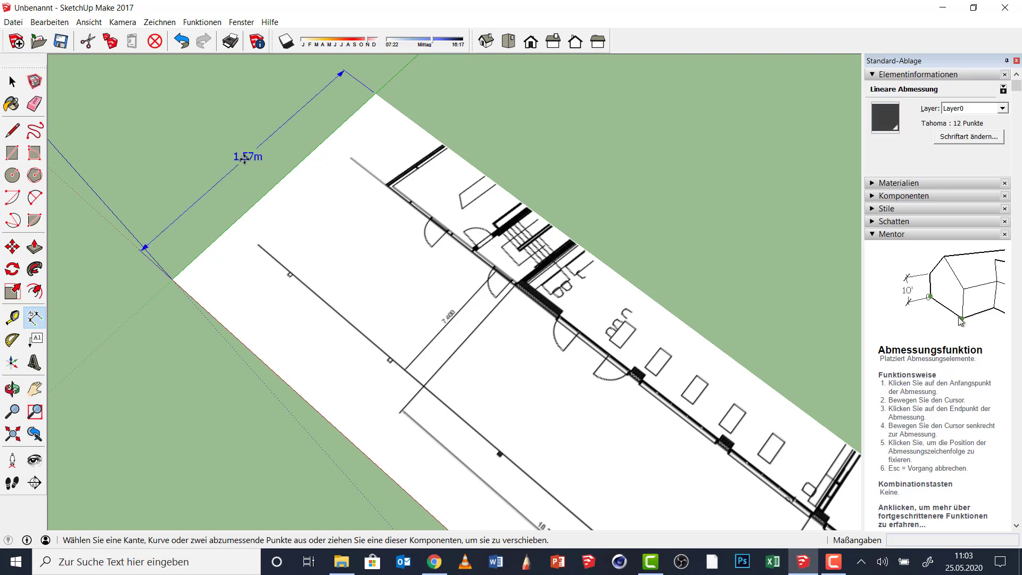
left_click(269, 158)
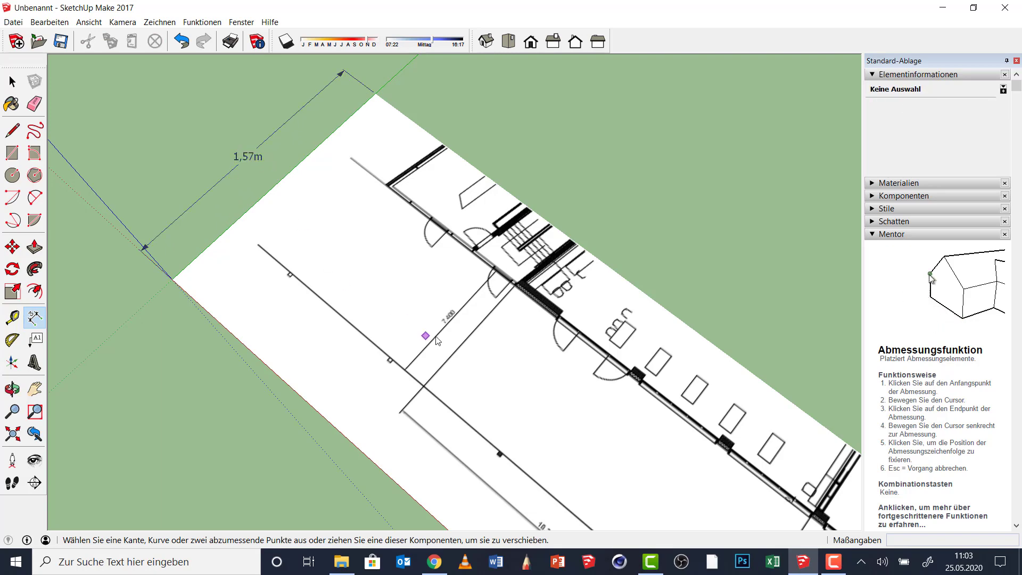
- Zoom and orbit in close on the plan's printed 7.400 dimension line and its end marks
scroll(461, 322, "up", 2)
scroll(452, 317, "up", 2)
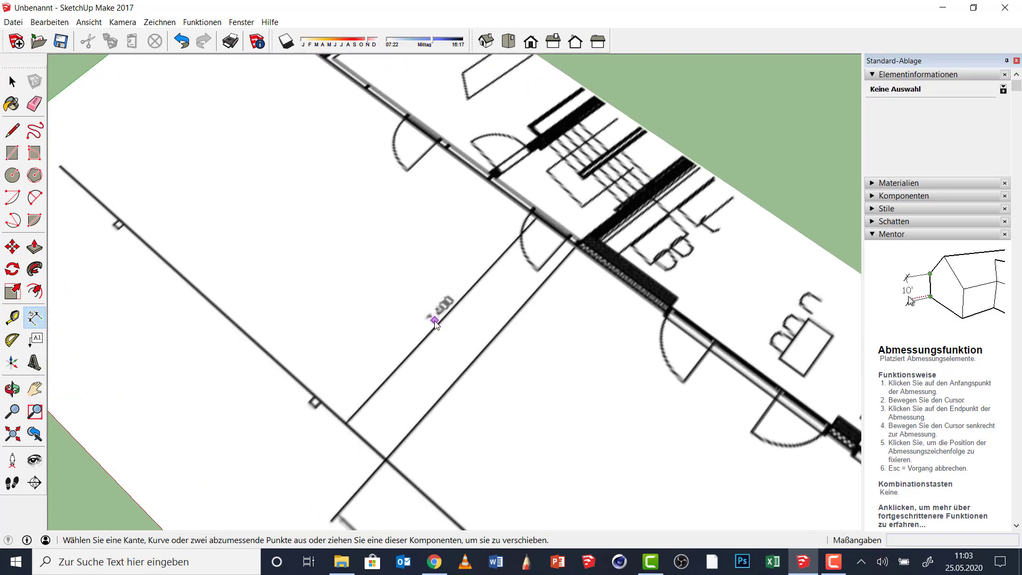
scroll(462, 315, "down", 1)
scroll(462, 317, "down", 1)
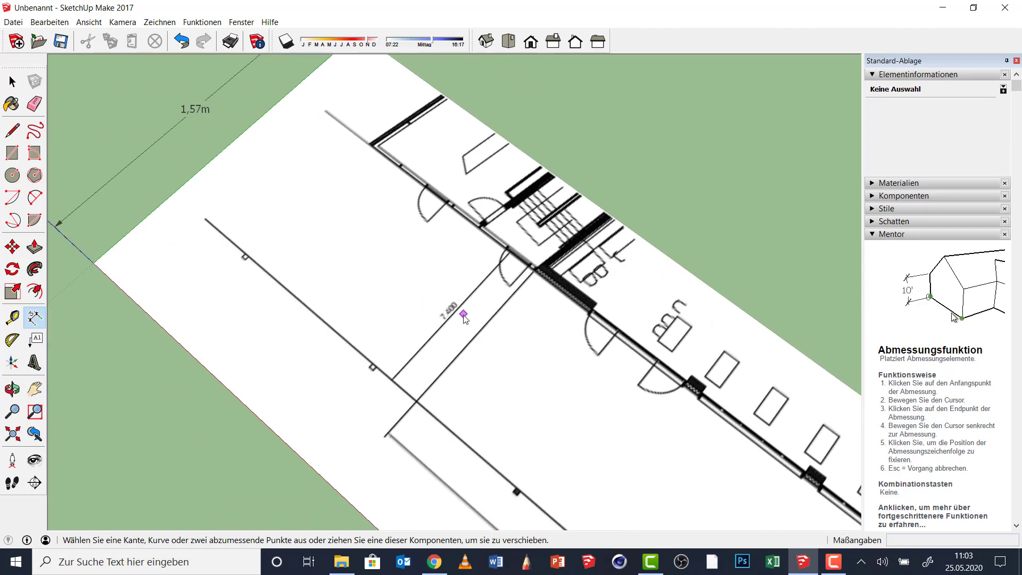
scroll(461, 317, "down", 1)
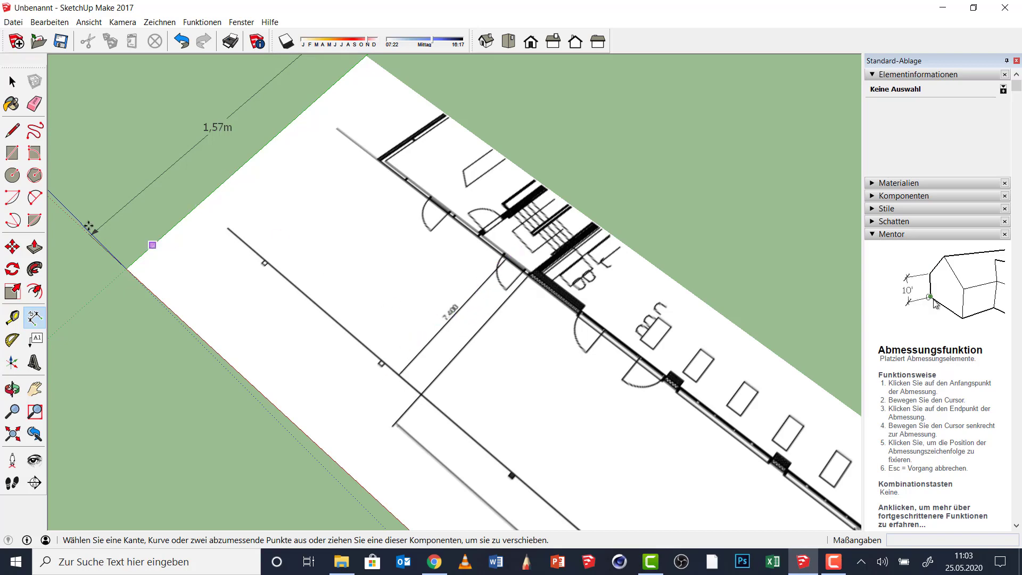
middle_click_drag(424, 334, 426, 293)
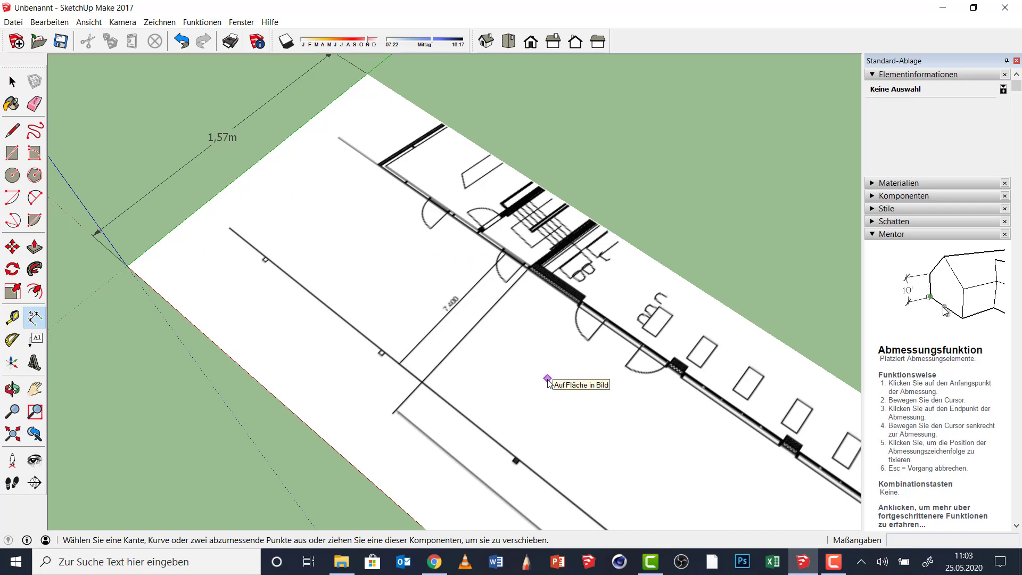
scroll(599, 380, "up", 1)
scroll(600, 380, "up", 1)
scroll(600, 381, "up", 1)
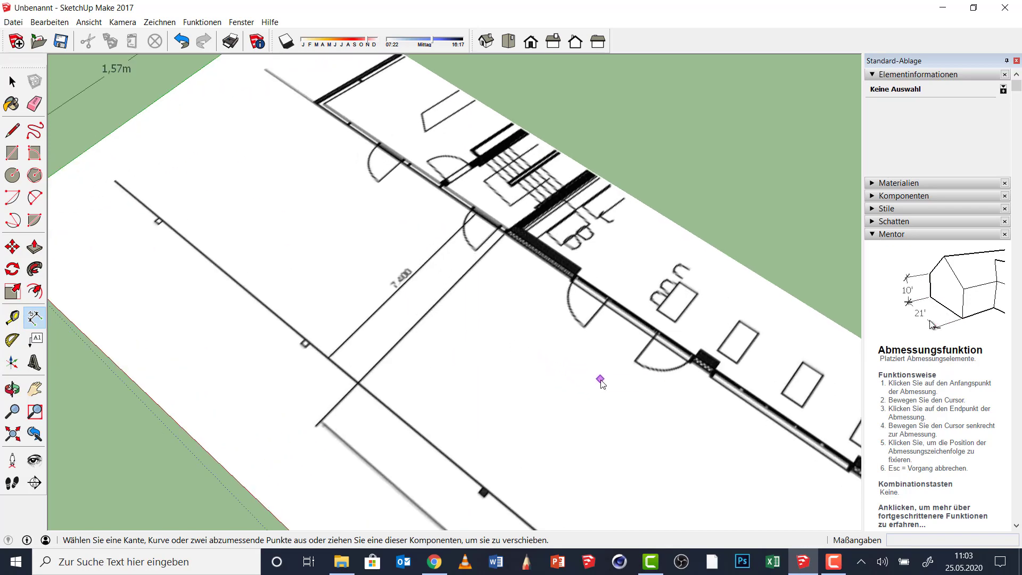
scroll(600, 381, "up", 1)
scroll(601, 381, "up", 1)
scroll(585, 367, "up", 2)
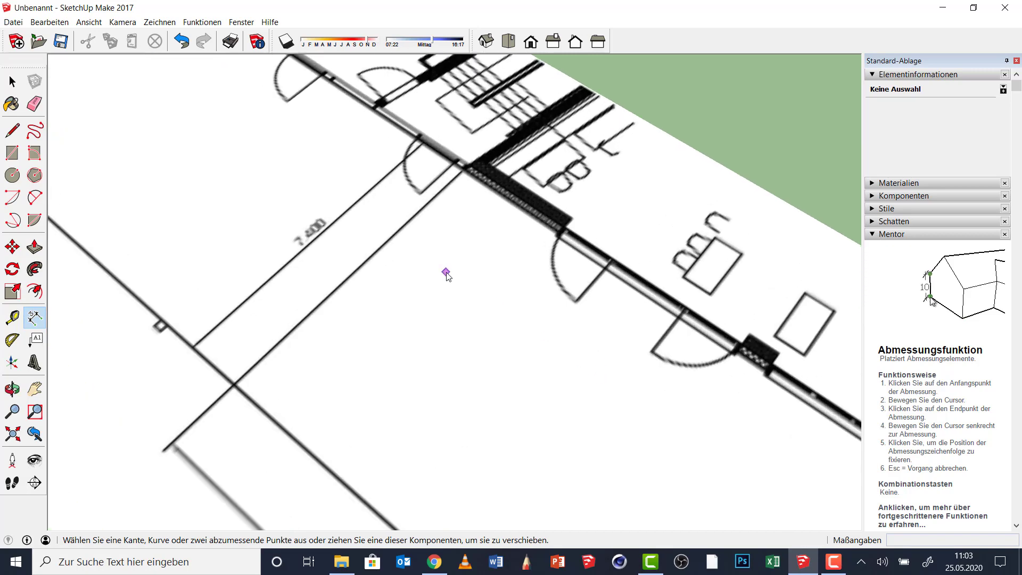
middle_click_drag(446, 273, 538, 321)
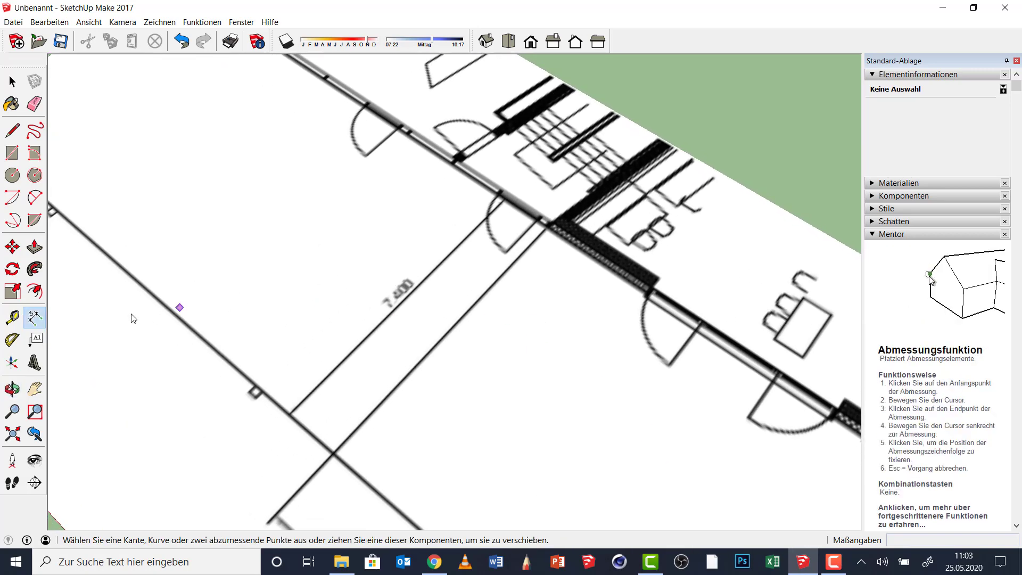
- Tape-measure the 7.400 line end to end, enter 7,4 and accept resizing the model
left_click(14, 323)
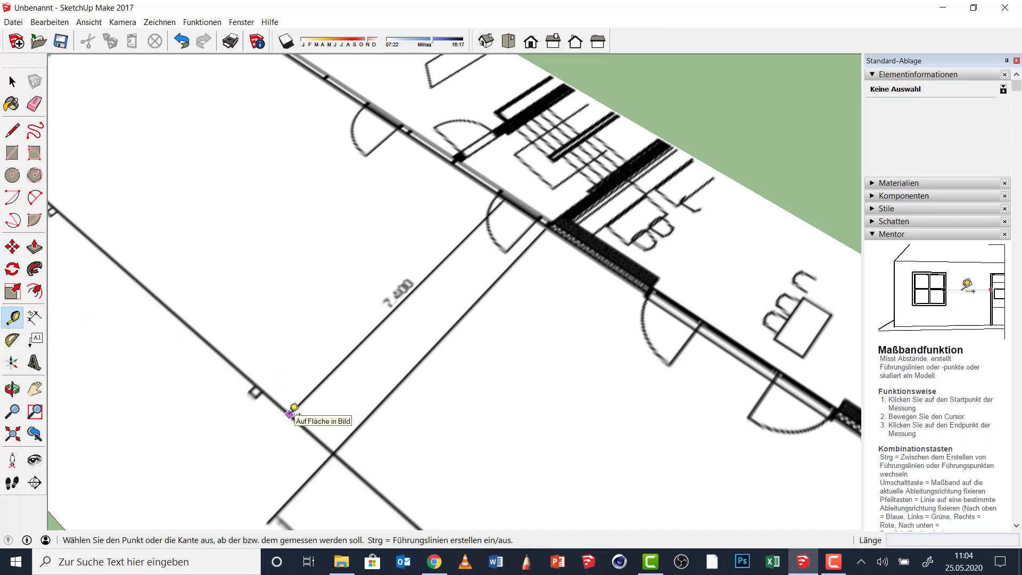
left_click(292, 410)
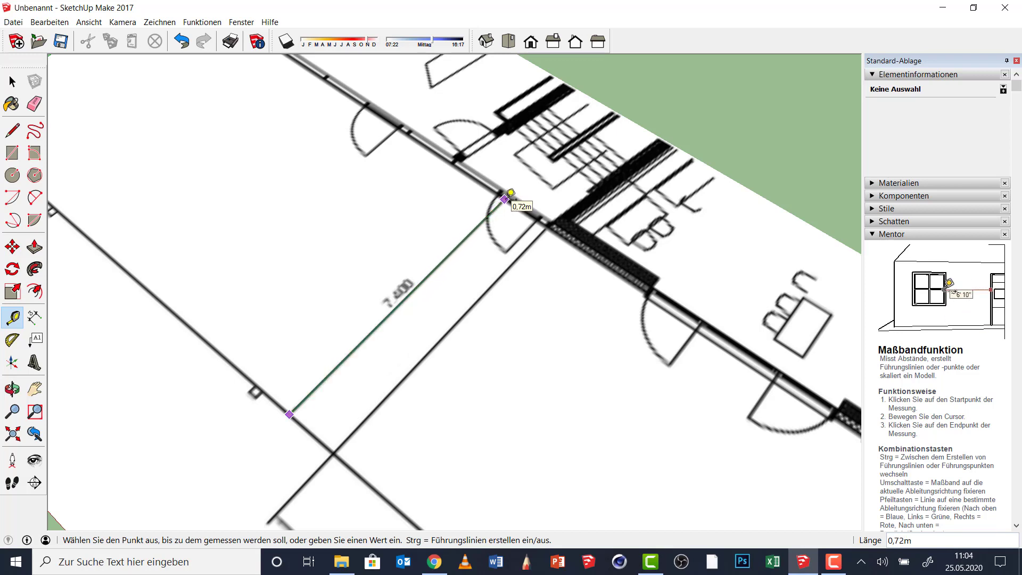
left_click(511, 196)
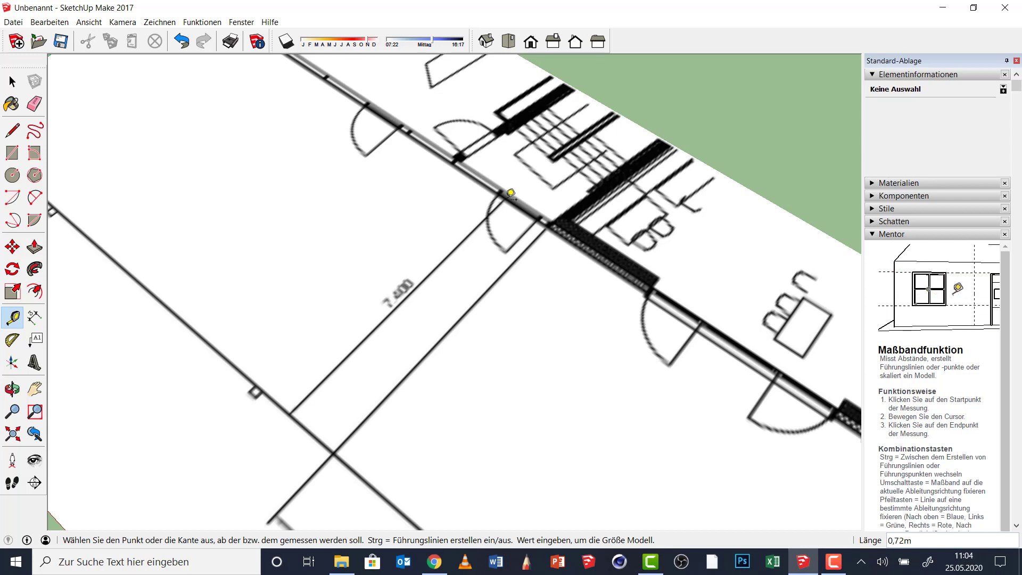
type("7,")
type("4")
key("Return")
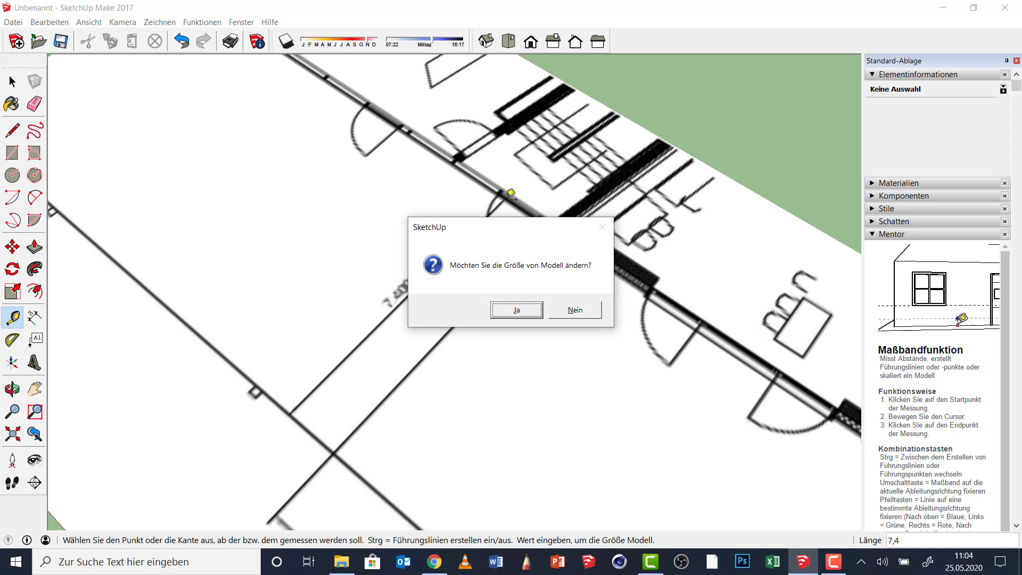
left_click(510, 313)
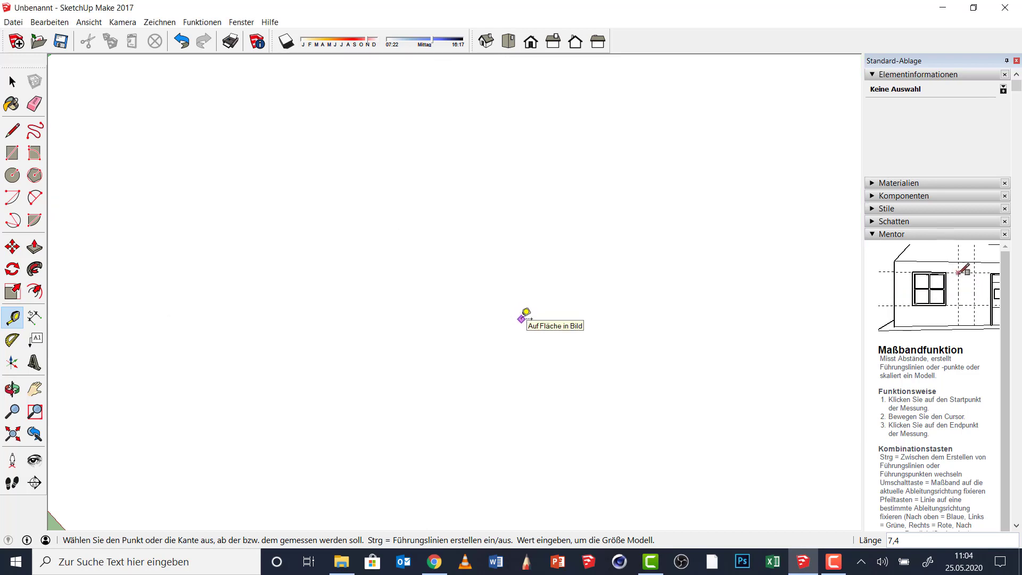
- Zoom out, orbit and pan until the rescaled plan with its 16,14m width is visible
scroll(522, 318, "down", 3)
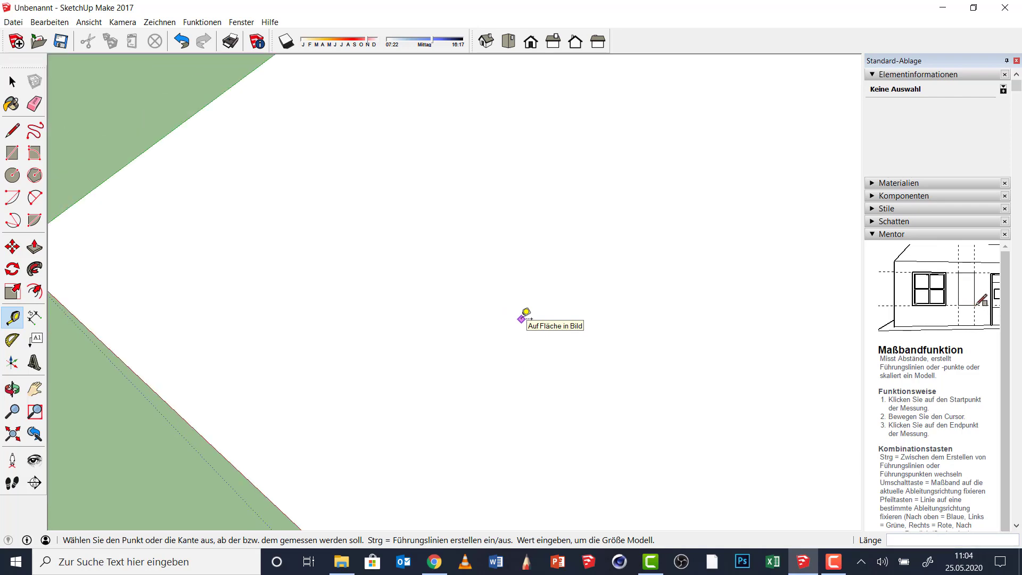
scroll(725, 263, "down", 1)
scroll(725, 262, "down", 2)
scroll(726, 263, "down", 2)
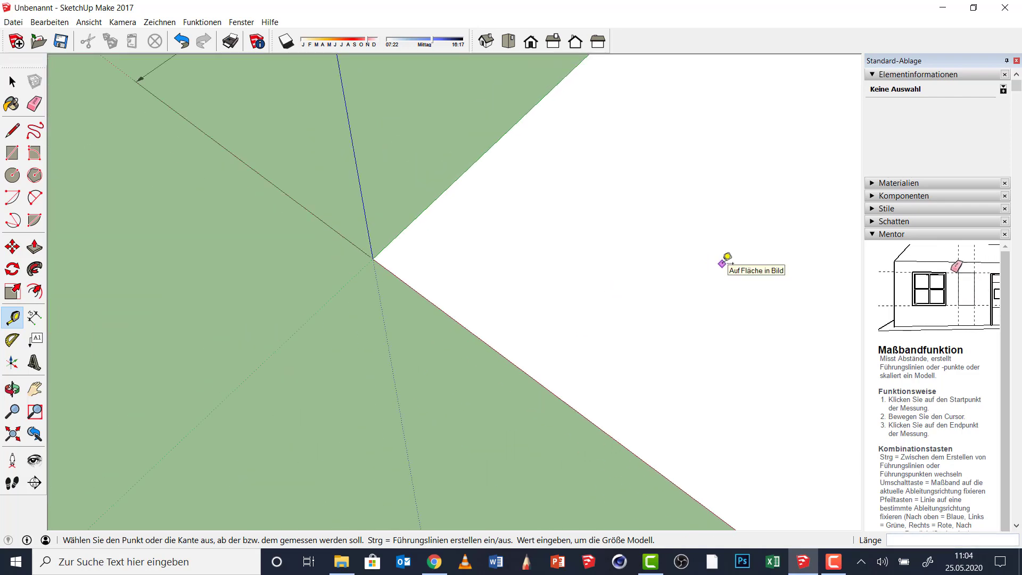
scroll(723, 263, "down", 2)
scroll(724, 261, "down", 2)
scroll(725, 260, "down", 1)
scroll(725, 260, "down", 1)
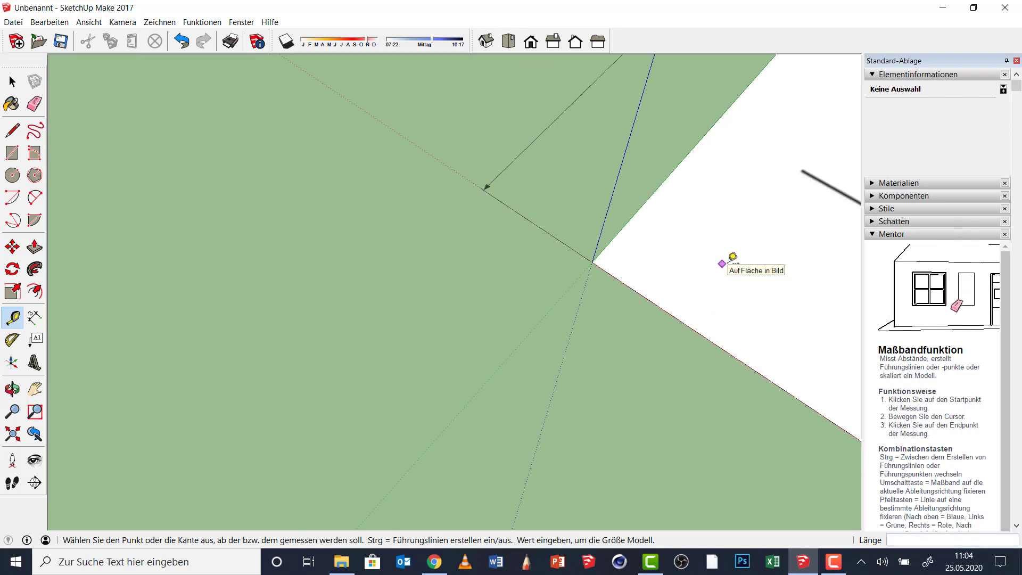
mouse_move(724, 260)
middle_mouse_down()
mouse_move(572, 324)
mouse_move(269, 340)
middle_mouse_up()
scroll(513, 296, "down", 2)
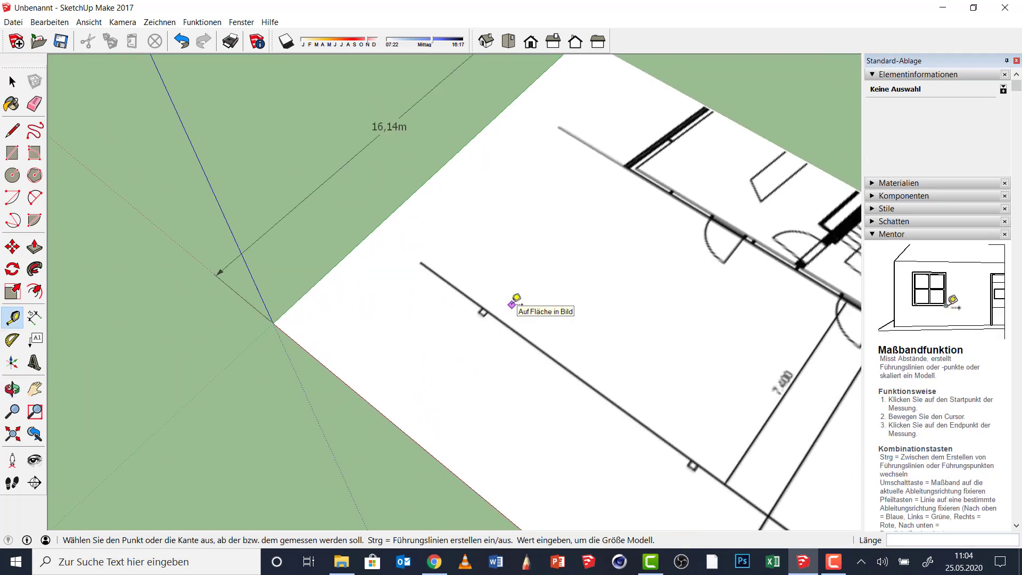
scroll(594, 311, "down", 2)
mouse_move(595, 311)
middle_mouse_down()
mouse_move(451, 269)
mouse_move(456, 312)
middle_mouse_up()
scroll(370, 326, "down", 2)
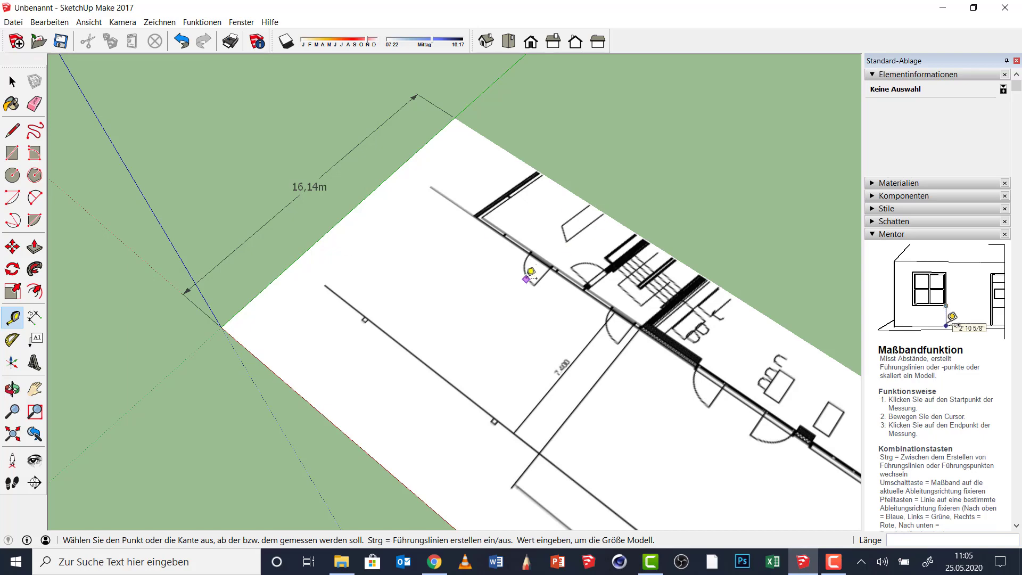
middle_click_drag(553, 348, 464, 228)
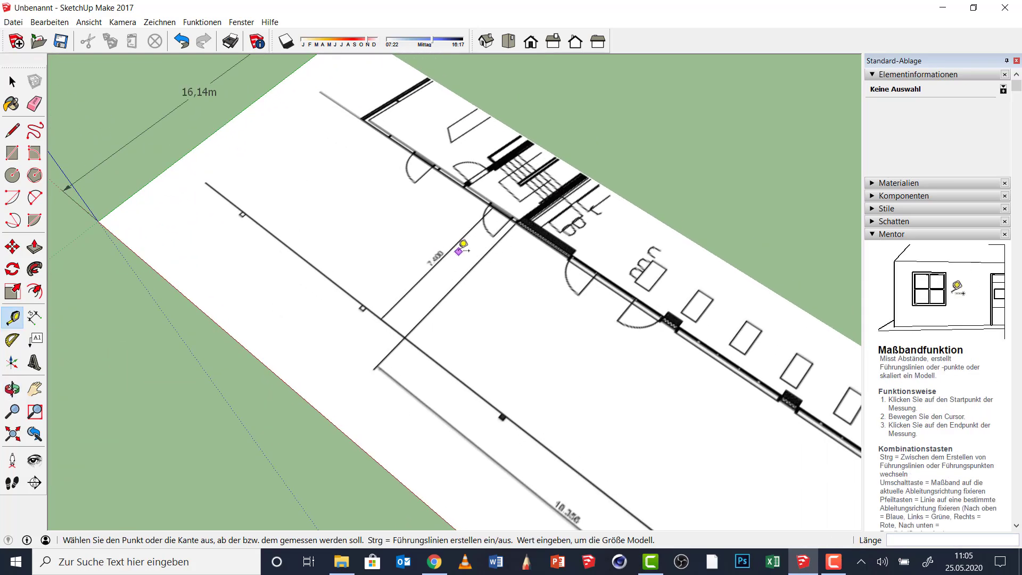
scroll(466, 247, "down", 2)
mouse_move(471, 344)
middle_mouse_down("shift")
mouse_move(413, 283)
mouse_move(417, 258)
middle_mouse_up("shift")
scroll(417, 258, "up", 2)
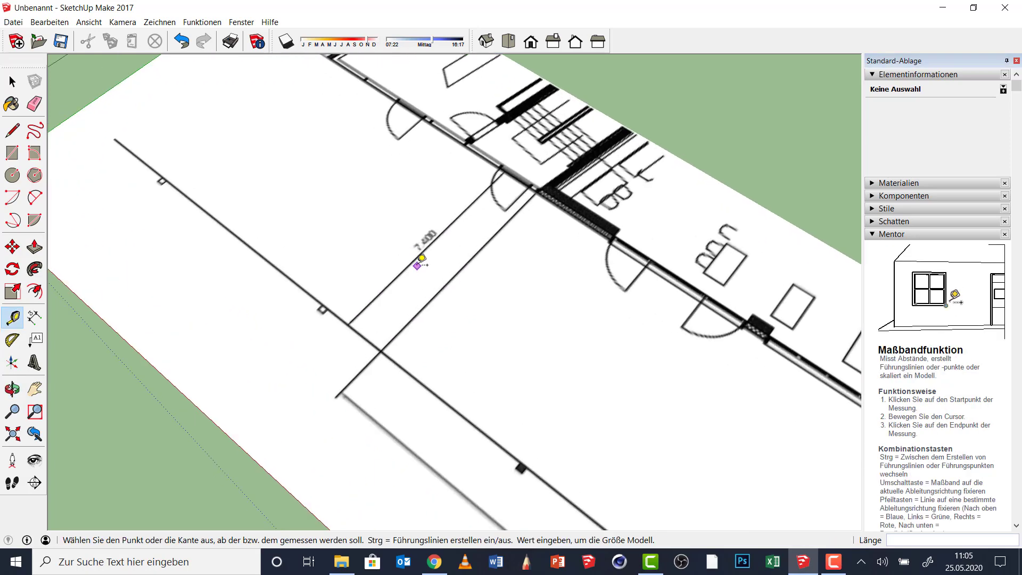
scroll(414, 271, "up", 2)
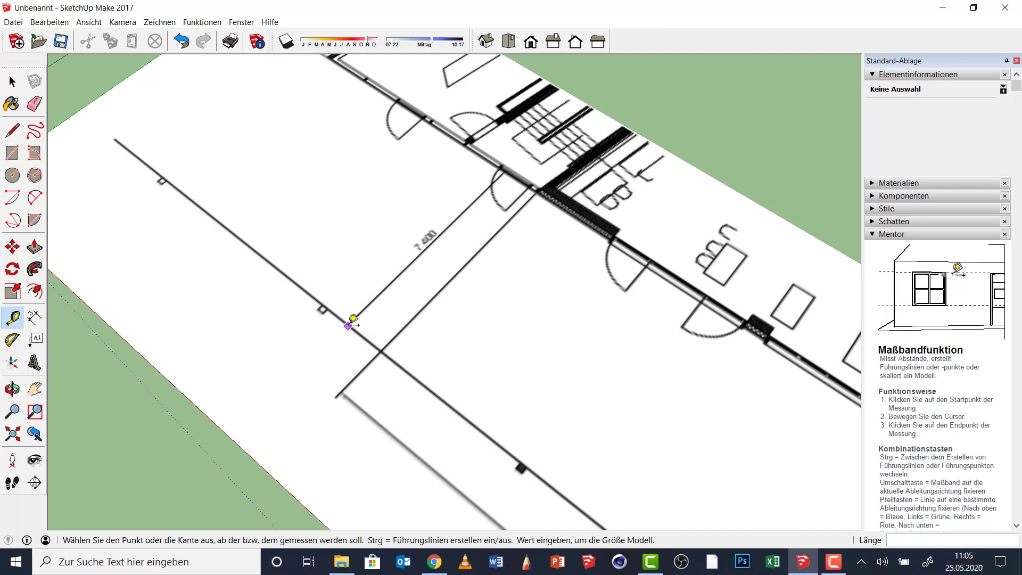
left_click(347, 324)
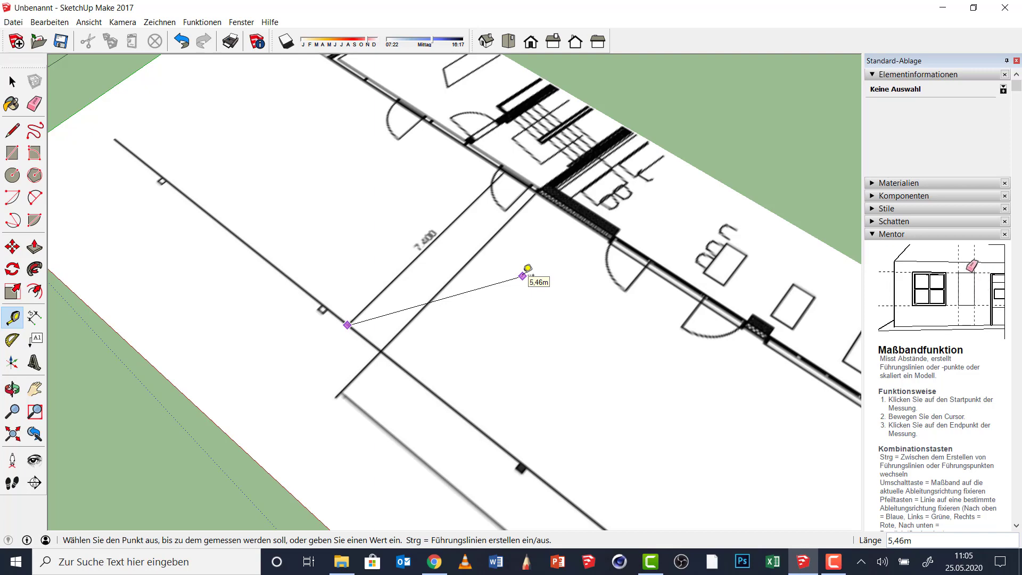
key("Escape")
scroll(525, 269, "down", 2)
scroll(525, 274, "down", 2)
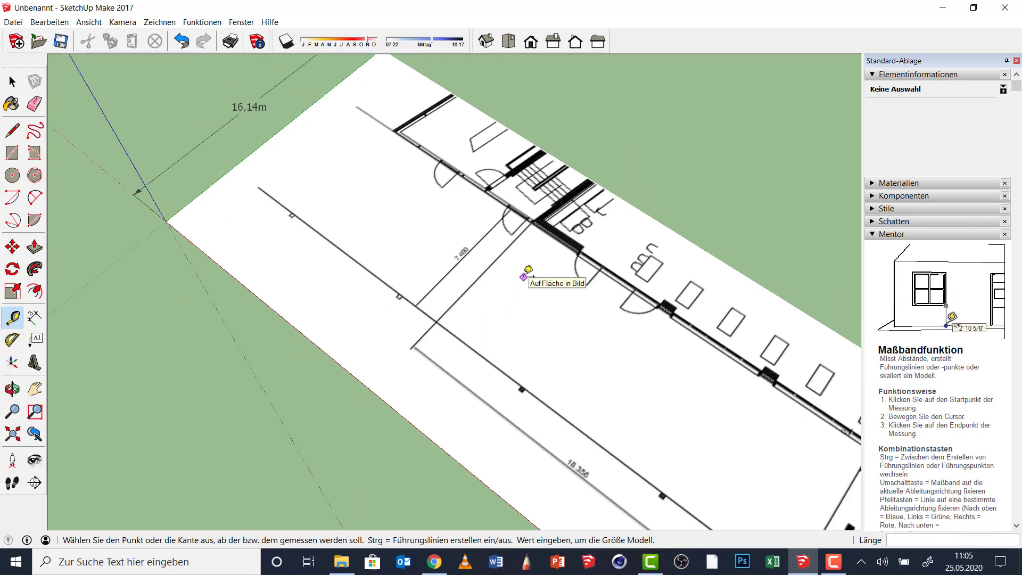
scroll(559, 285, "down", 2)
mouse_move(595, 292)
middle_mouse_down()
mouse_move(683, 258)
mouse_move(655, 238)
mouse_move(518, 229)
middle_mouse_up()
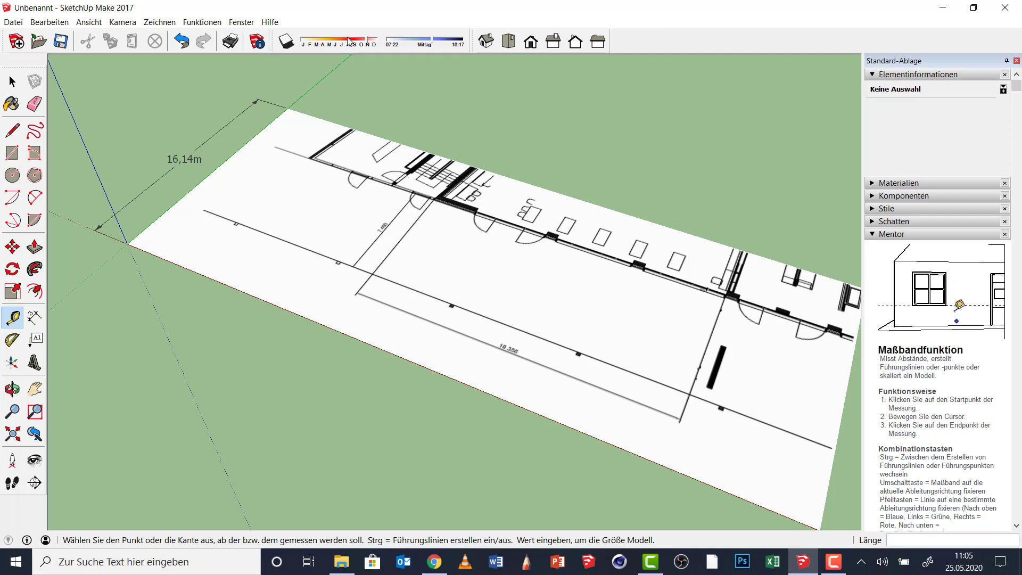
- Set the length unit in Modellinformationen > Einheiten to metres, after briefly trying millimetres
left_click(235, 25)
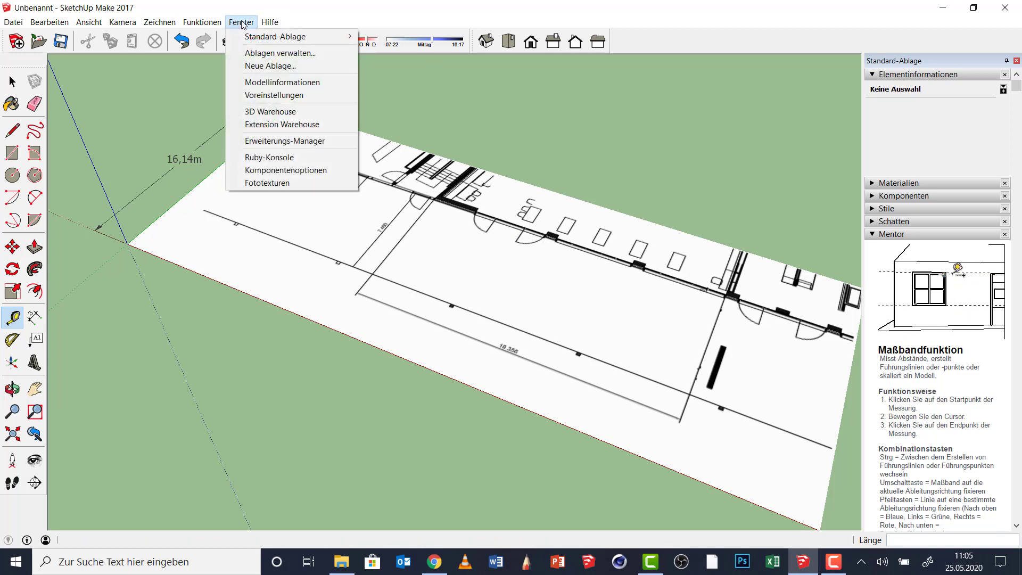
left_click(265, 86)
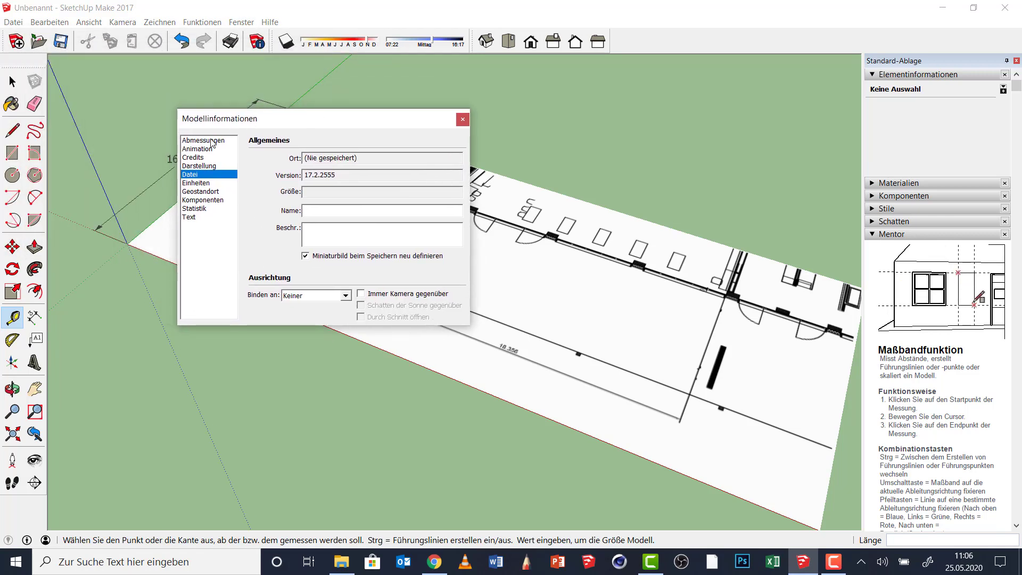
left_click(195, 183)
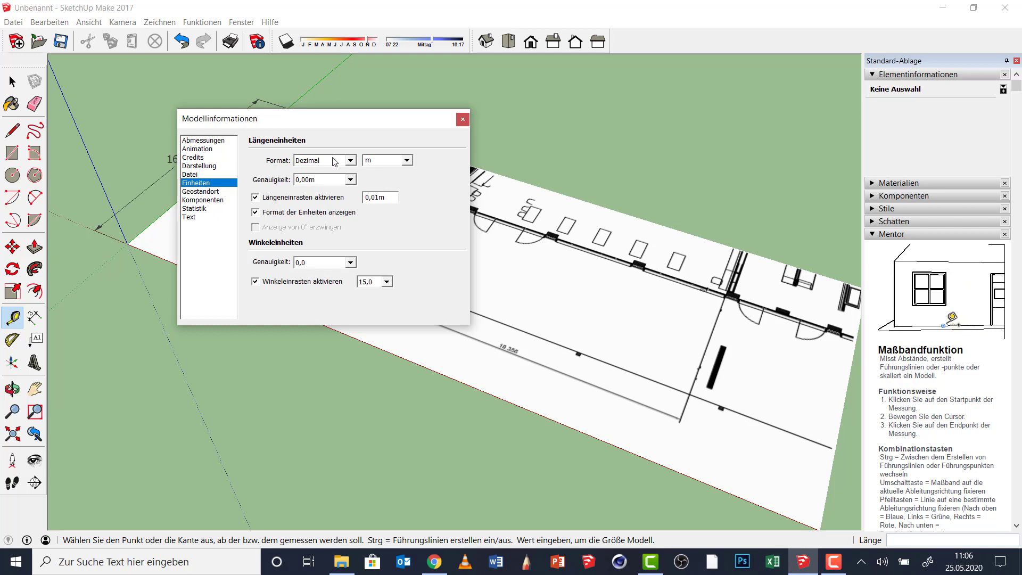
left_click(407, 160)
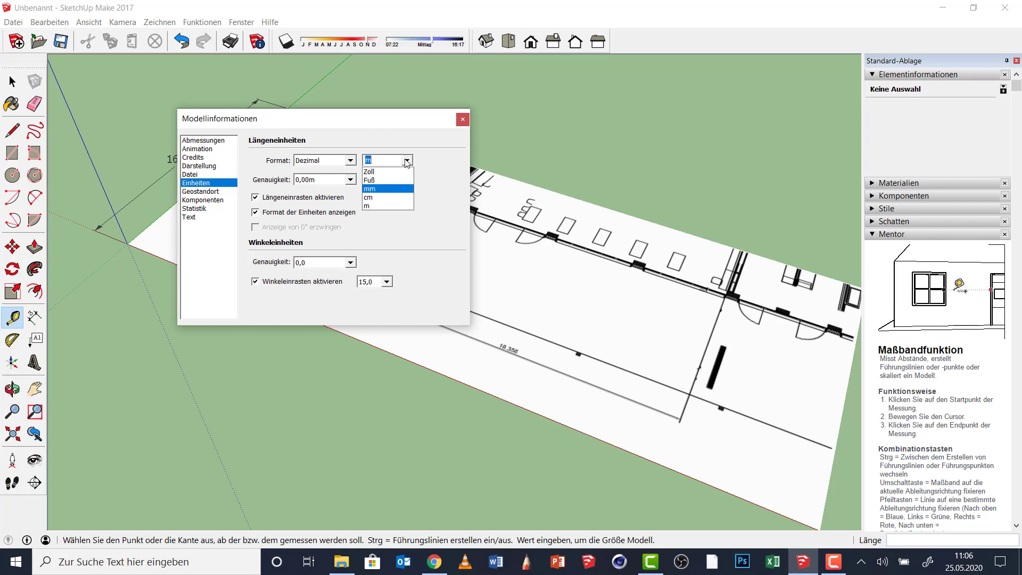
left_click(373, 189)
left_click_drag(330, 128, 343, 279)
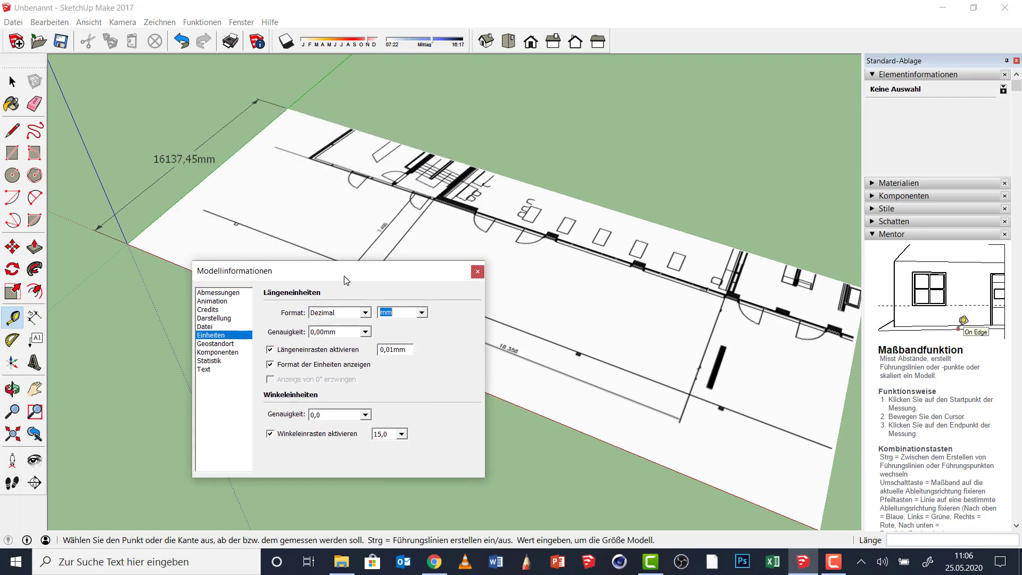
left_click(394, 311)
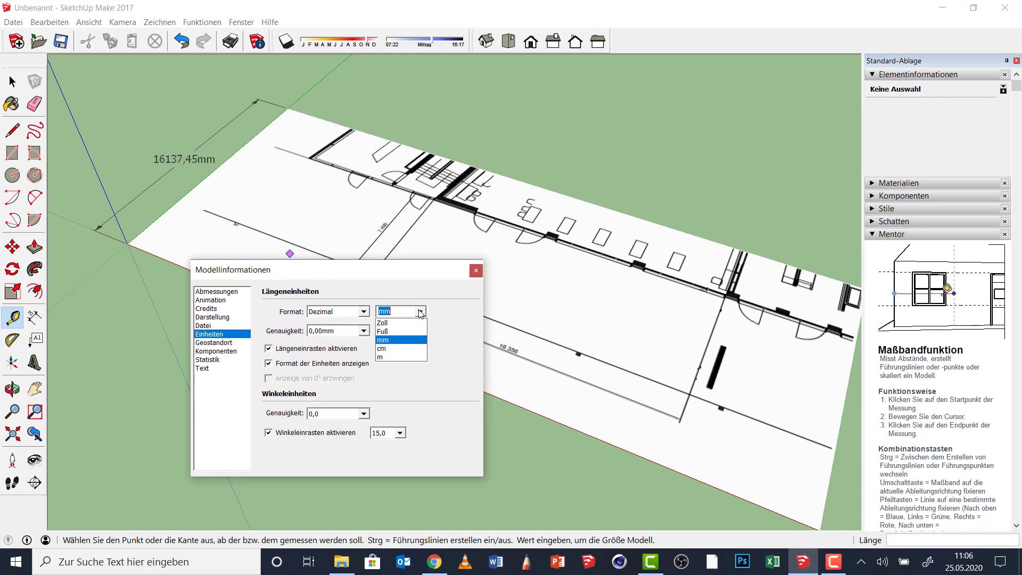
left_click(392, 357)
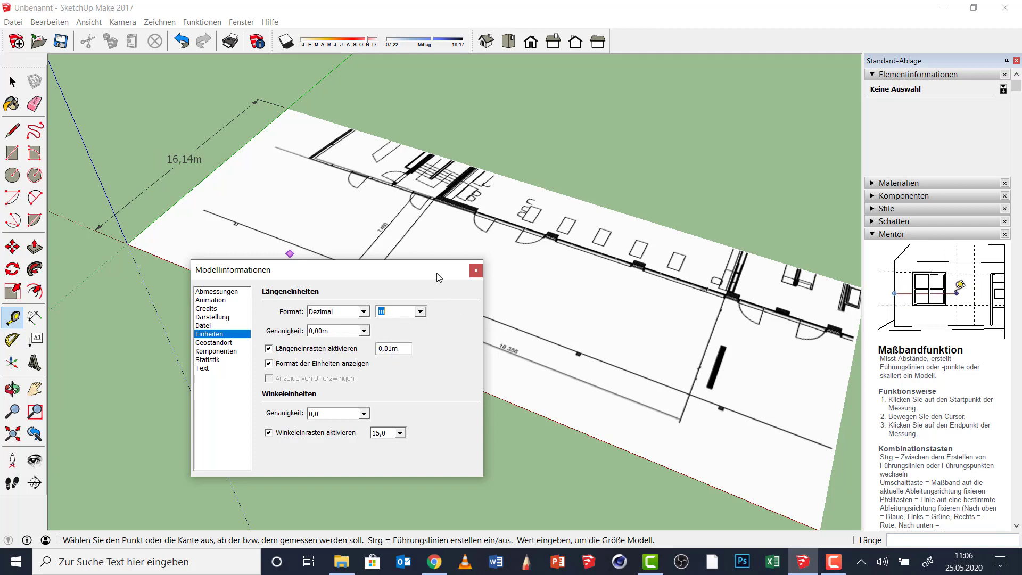
left_click_drag(430, 274, 424, 262)
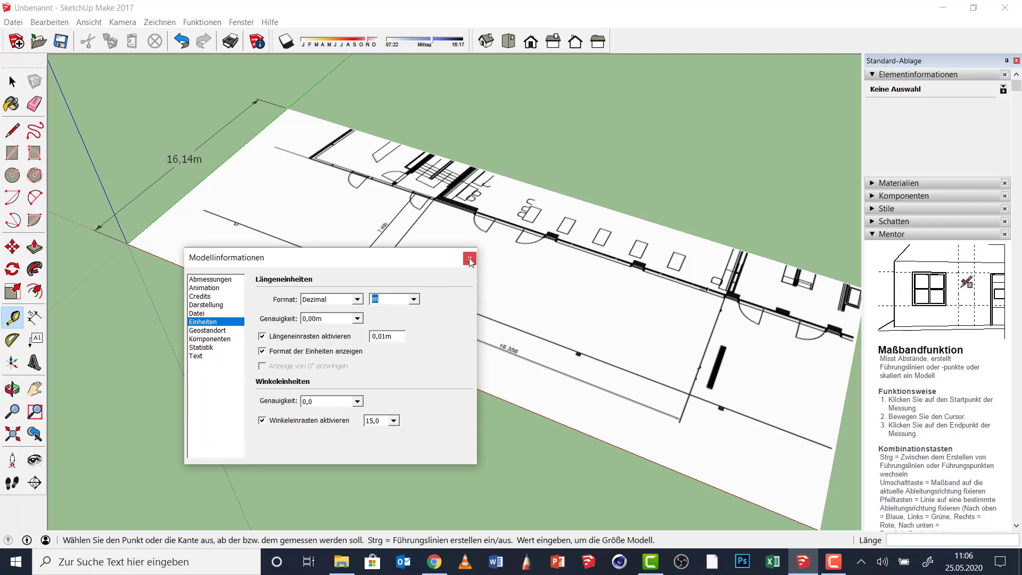
left_click(469, 259)
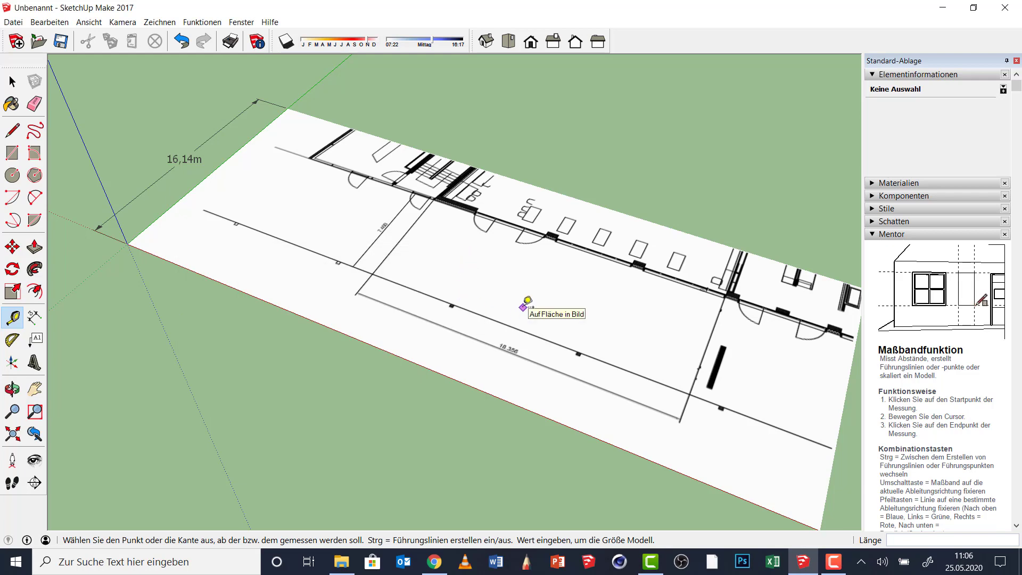